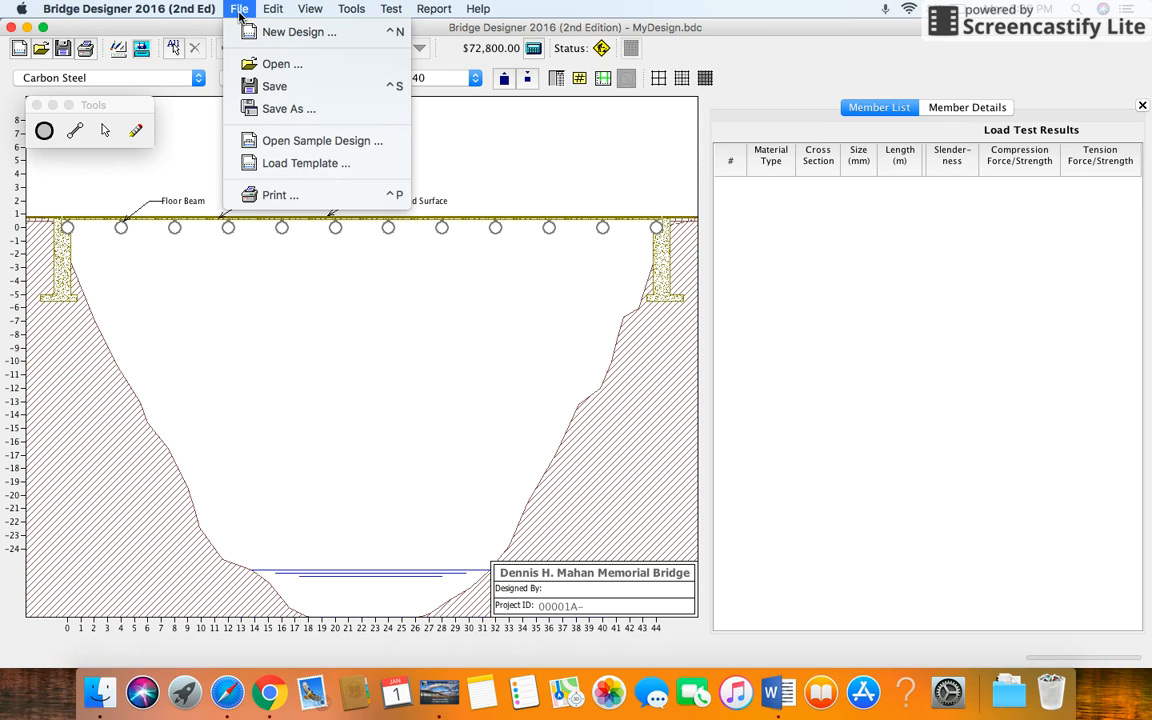
Preview the available truss templates and load the Through Truss - Warren template
click(295, 163)
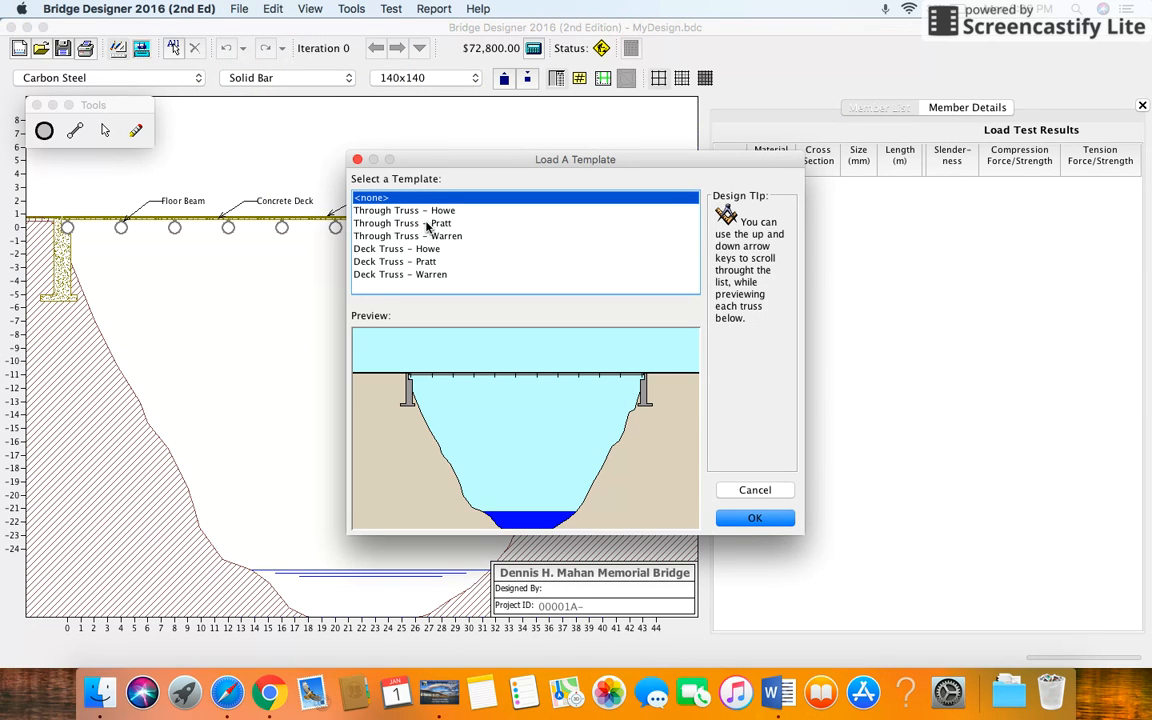
click(420, 211)
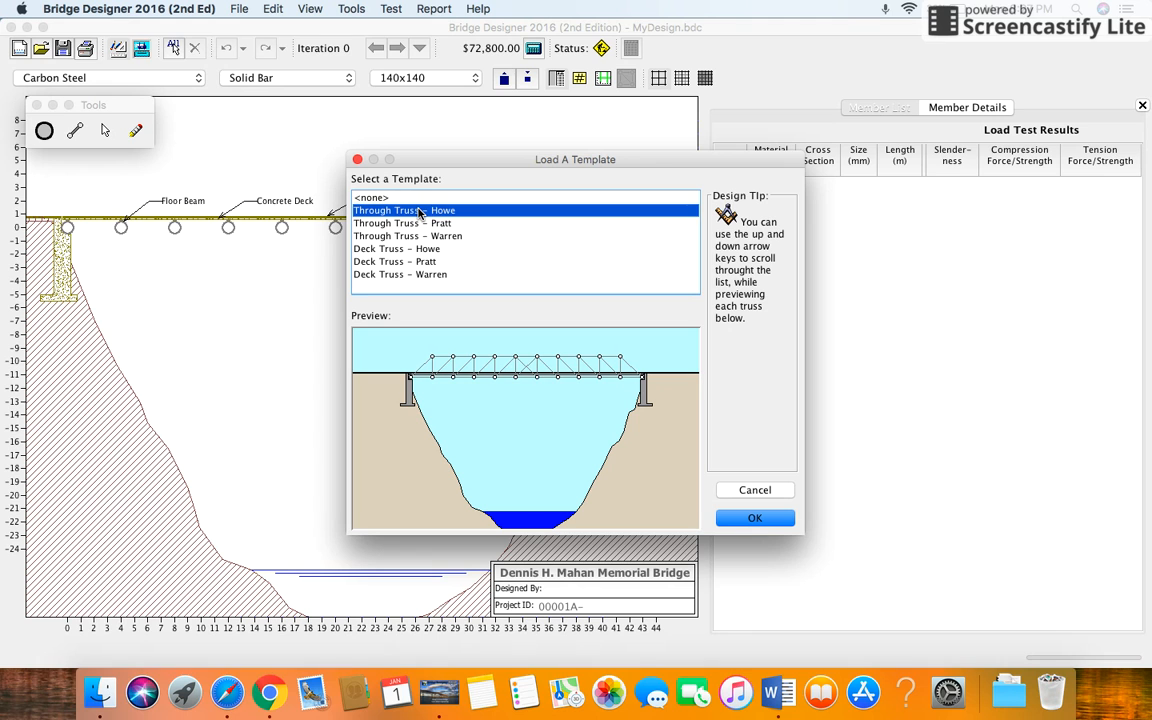
click(418, 223)
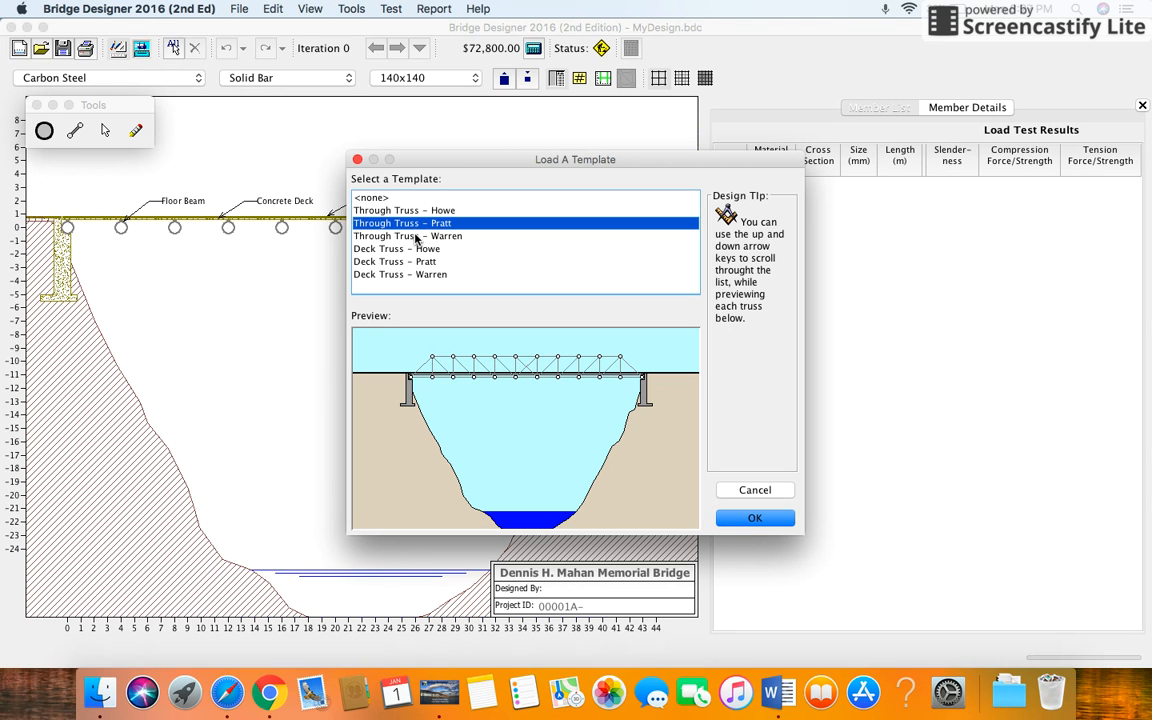
click(416, 237)
click(418, 249)
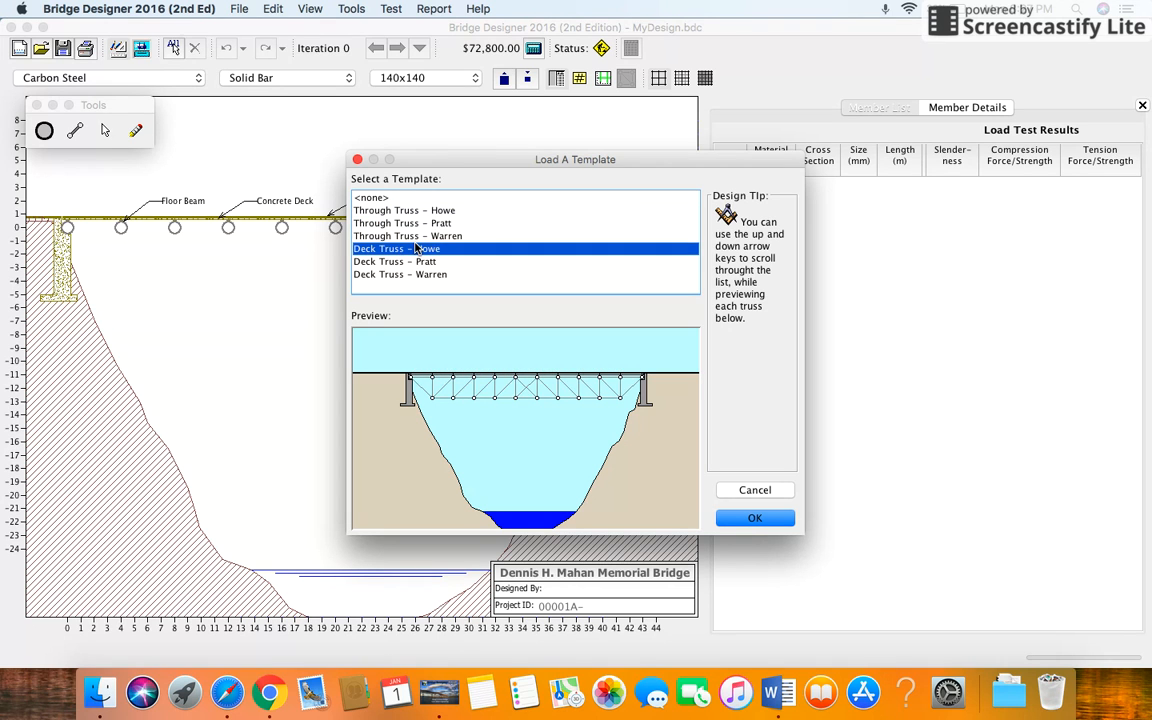
click(419, 263)
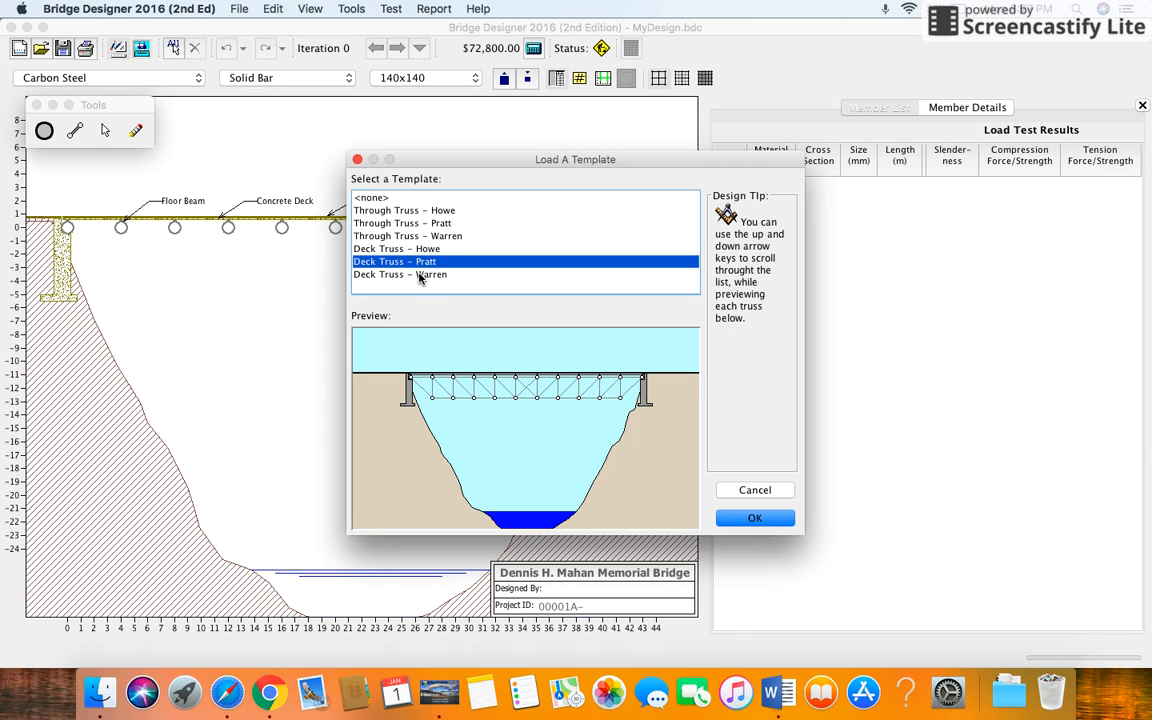
click(420, 276)
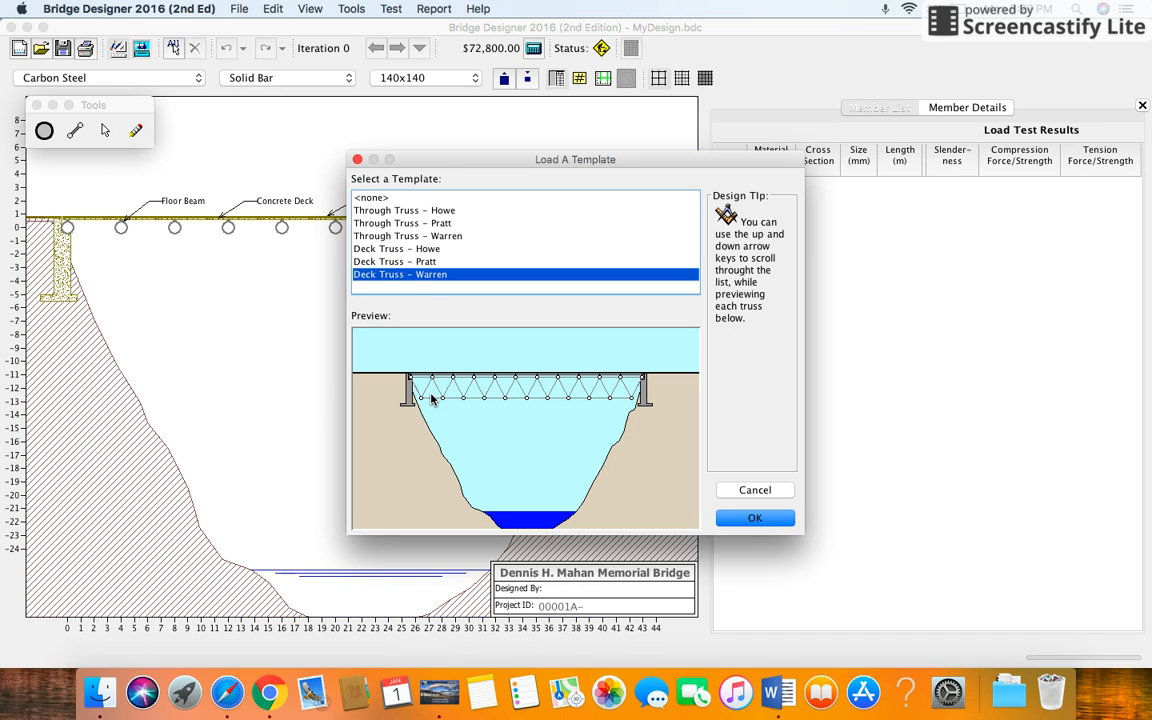
click(378, 235)
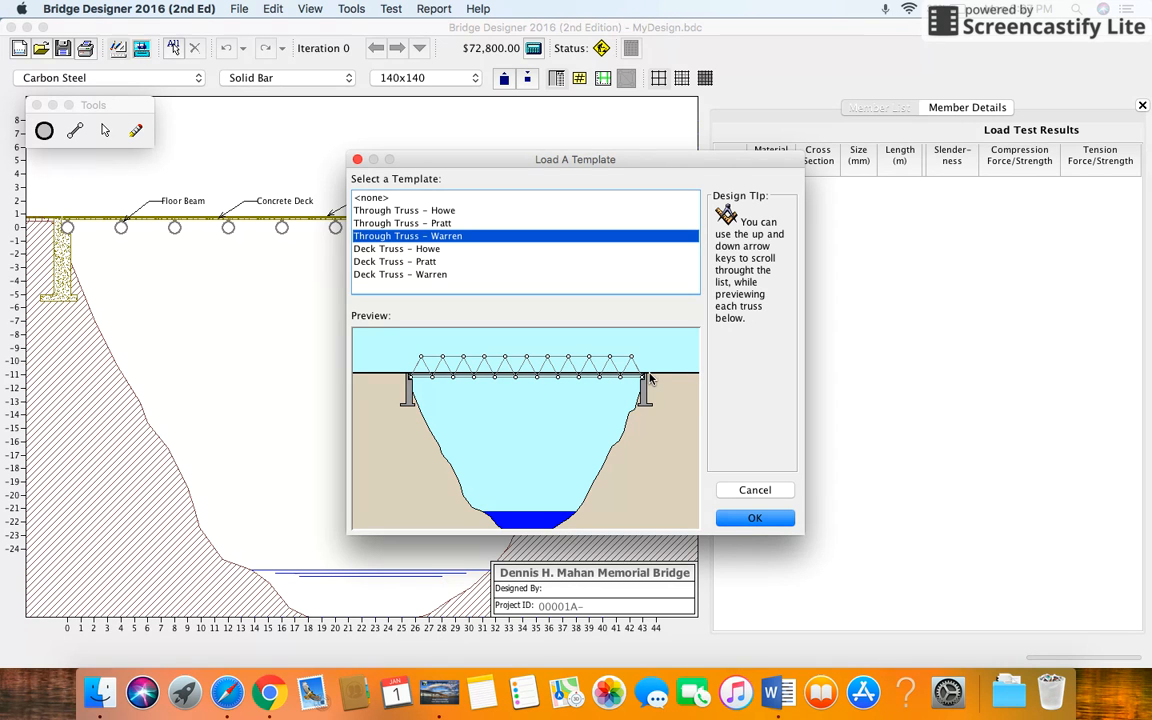
click(752, 517)
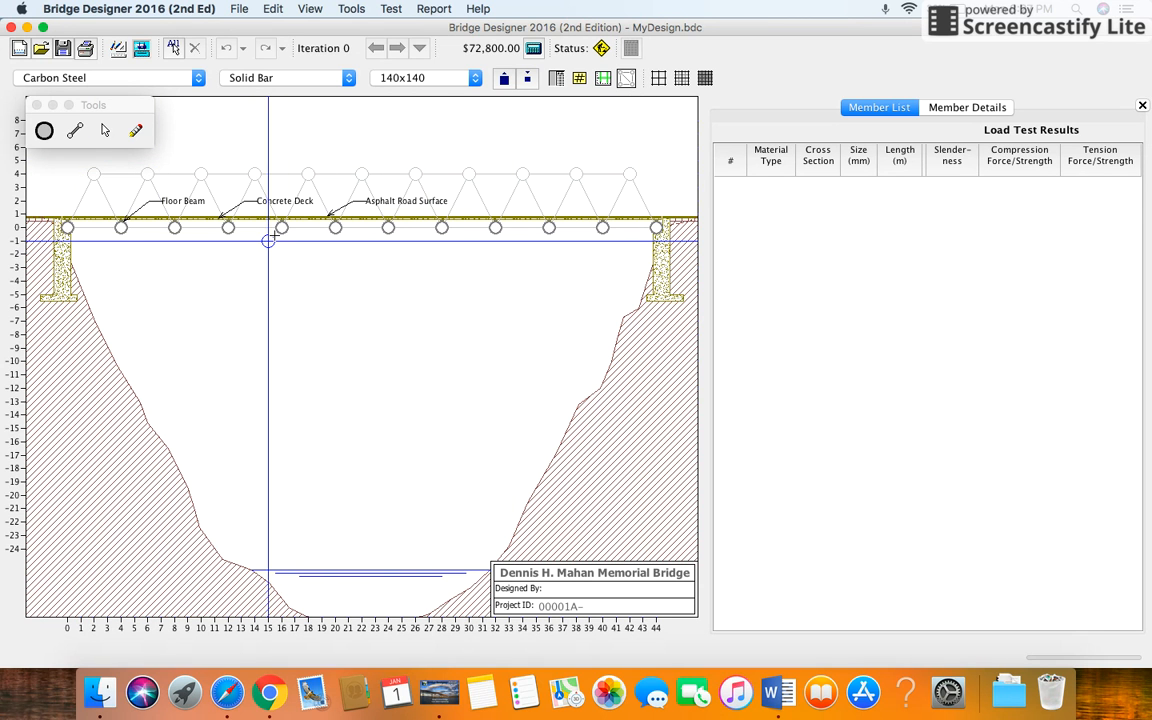
Hide the member list and place joints on all eleven top-chord template positions, from x = 2 to x = 42 at height 4
click(1142, 105)
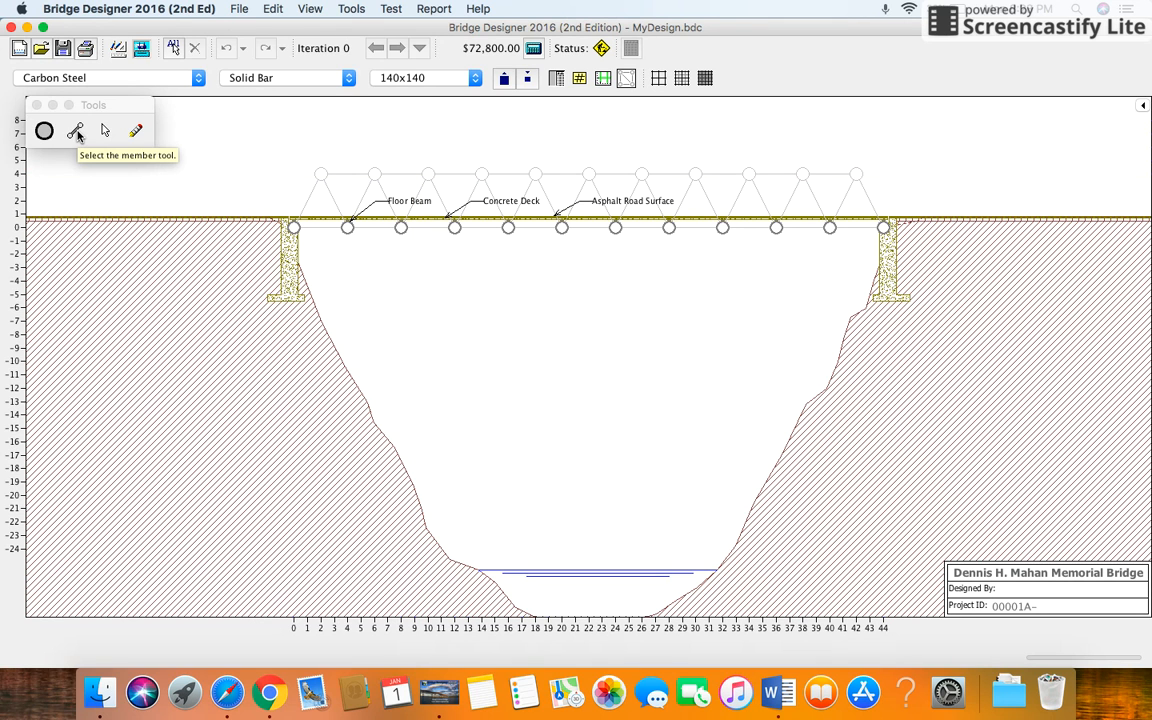
click(45, 134)
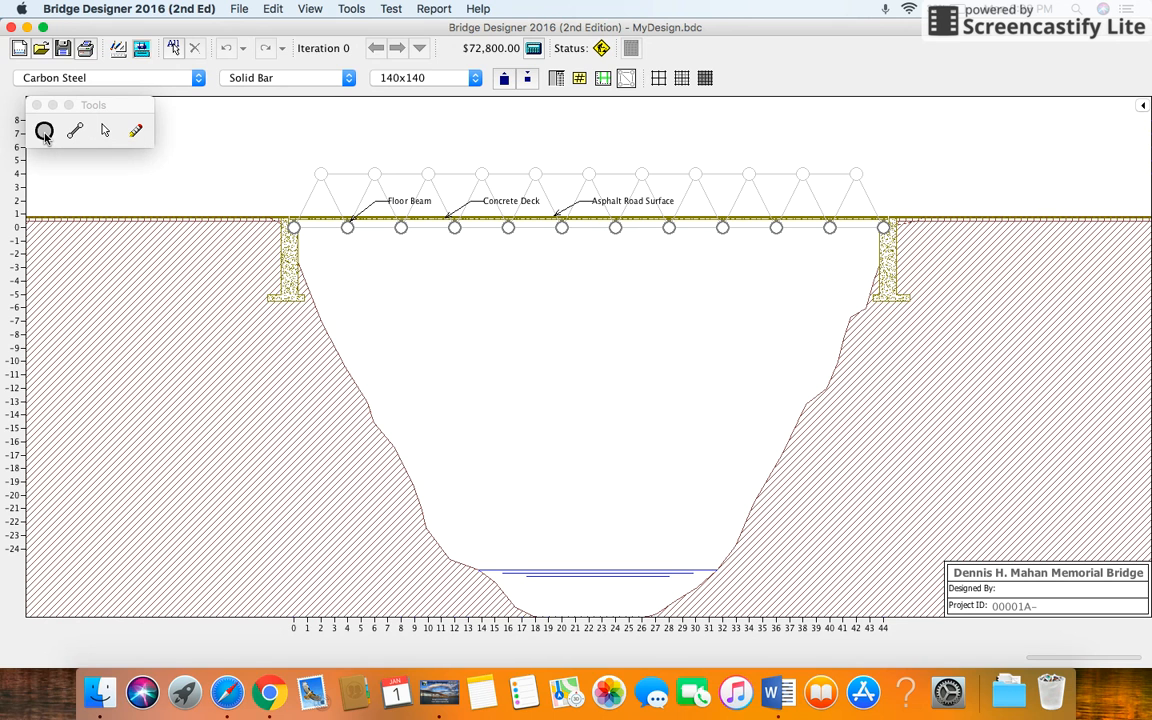
click(320, 174)
click(374, 174)
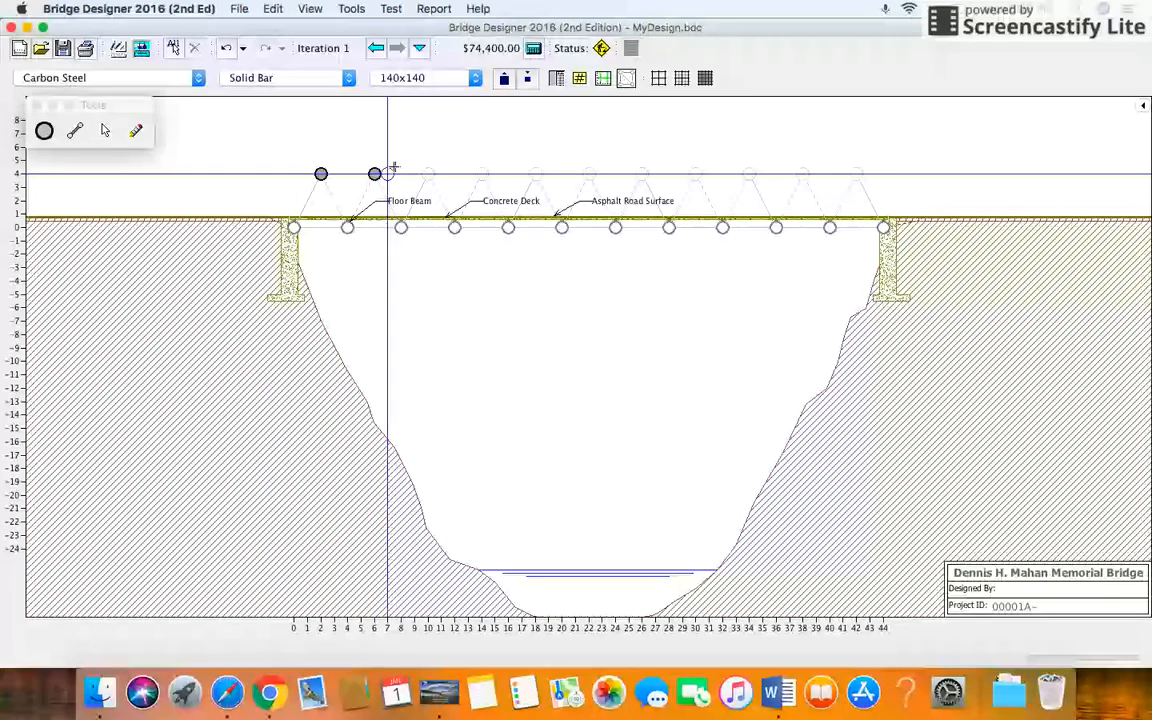
click(428, 174)
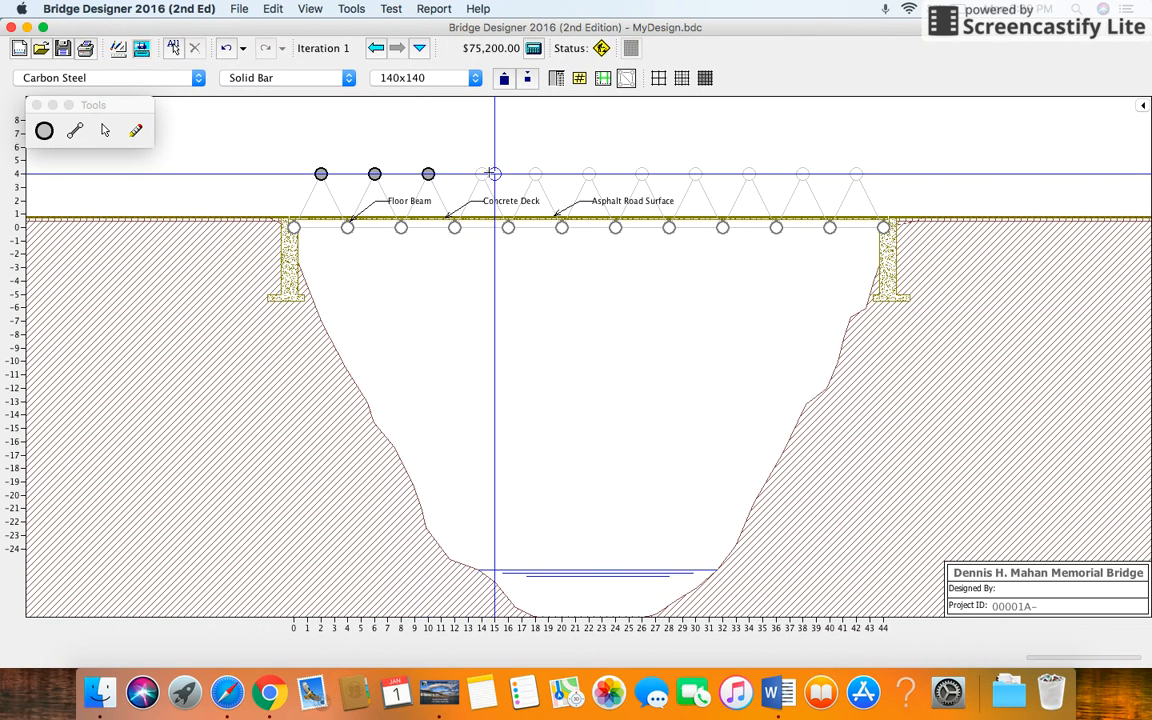
click(482, 174)
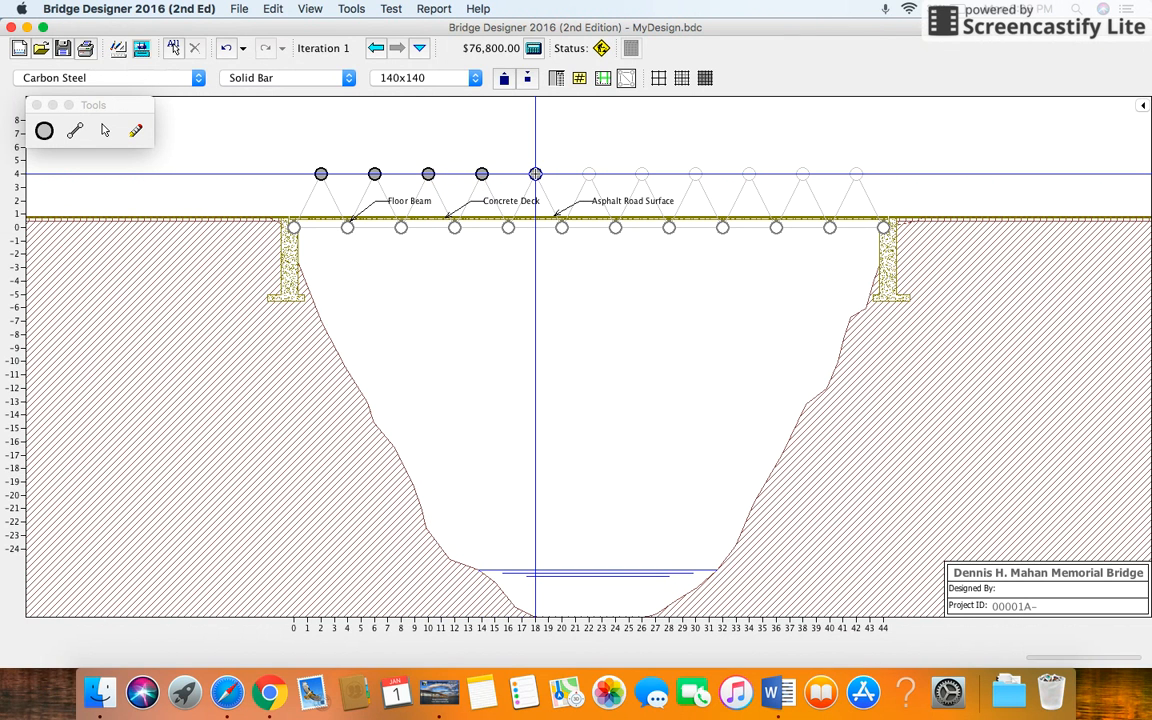
click(589, 174)
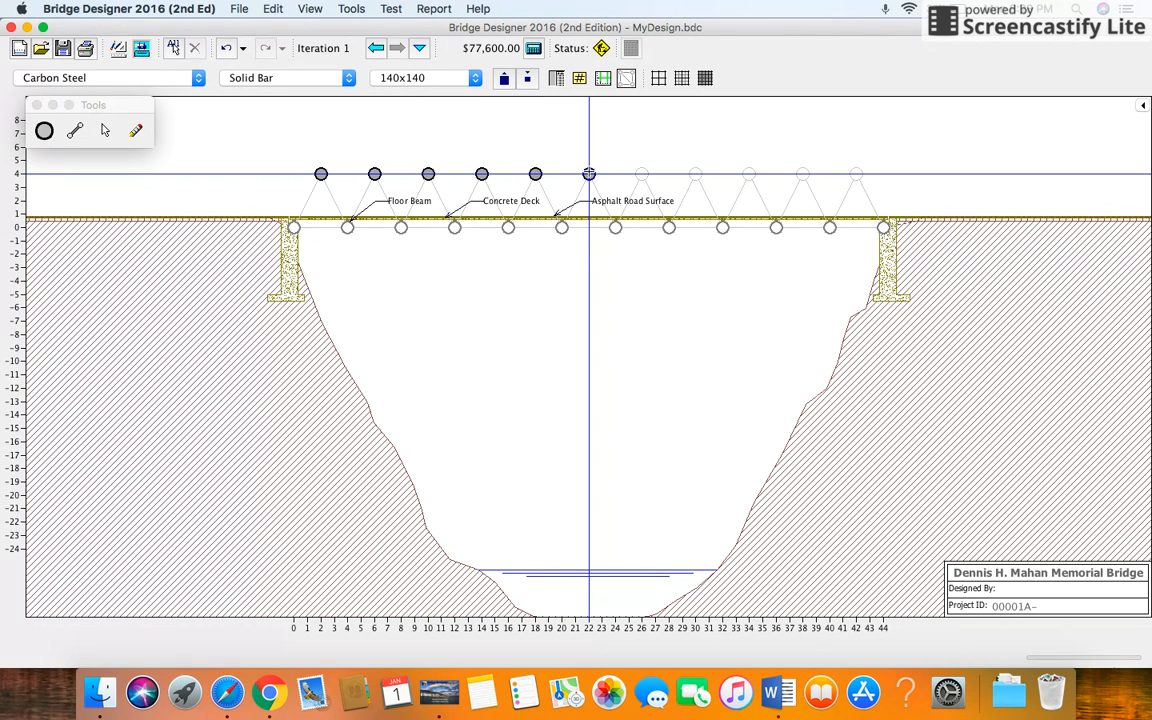
click(642, 174)
click(695, 174)
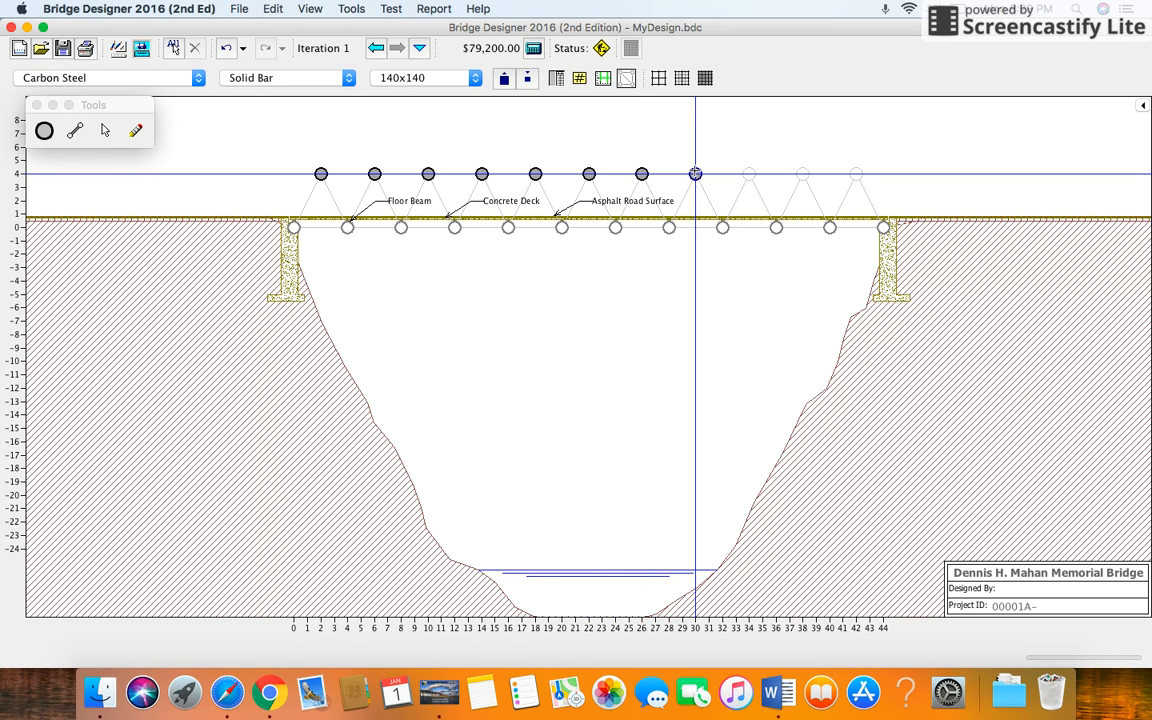
click(749, 174)
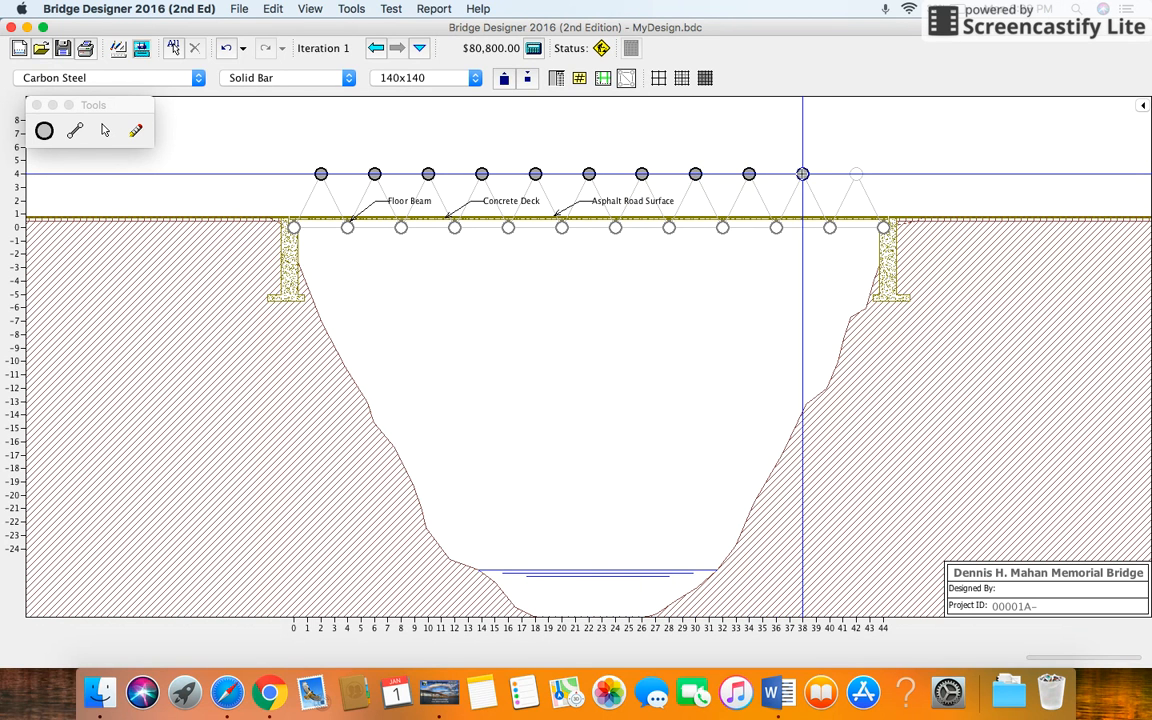
click(856, 174)
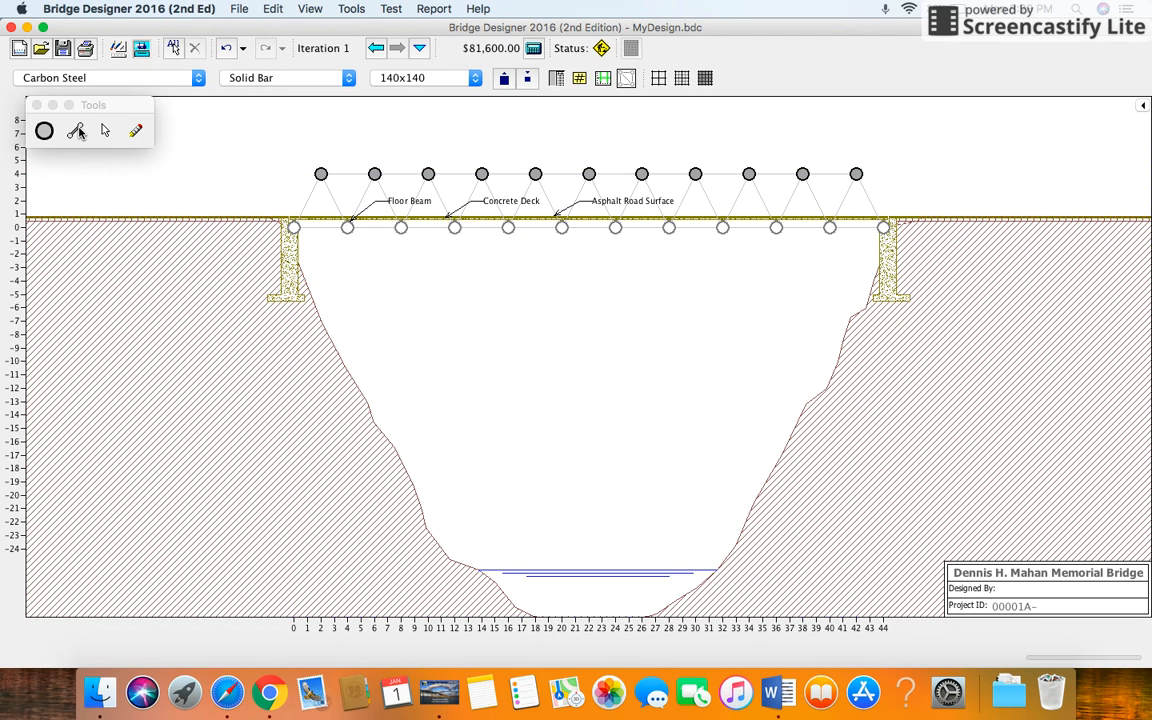
Draw Carbon Steel 140x140 Solid Bar members along all template lines, covering the end posts, top chord, diagonals and bottom chord
click(76, 131)
mouse_move(293, 227)
mouse_down()
mouse_move(334, 170)
mouse_move(535, 174)
mouse_move(720, 134)
mouse_move(840, 140)
mouse_move(857, 172)
mouse_move(686, 134)
mouse_move(581, 156)
mouse_move(589, 174)
mouse_move(707, 162)
mouse_move(697, 172)
mouse_move(852, 172)
mouse_move(882, 226)
mouse_move(846, 216)
mouse_move(830, 228)
mouse_move(856, 174)
mouse_move(812, 182)
mouse_move(831, 226)
mouse_up()
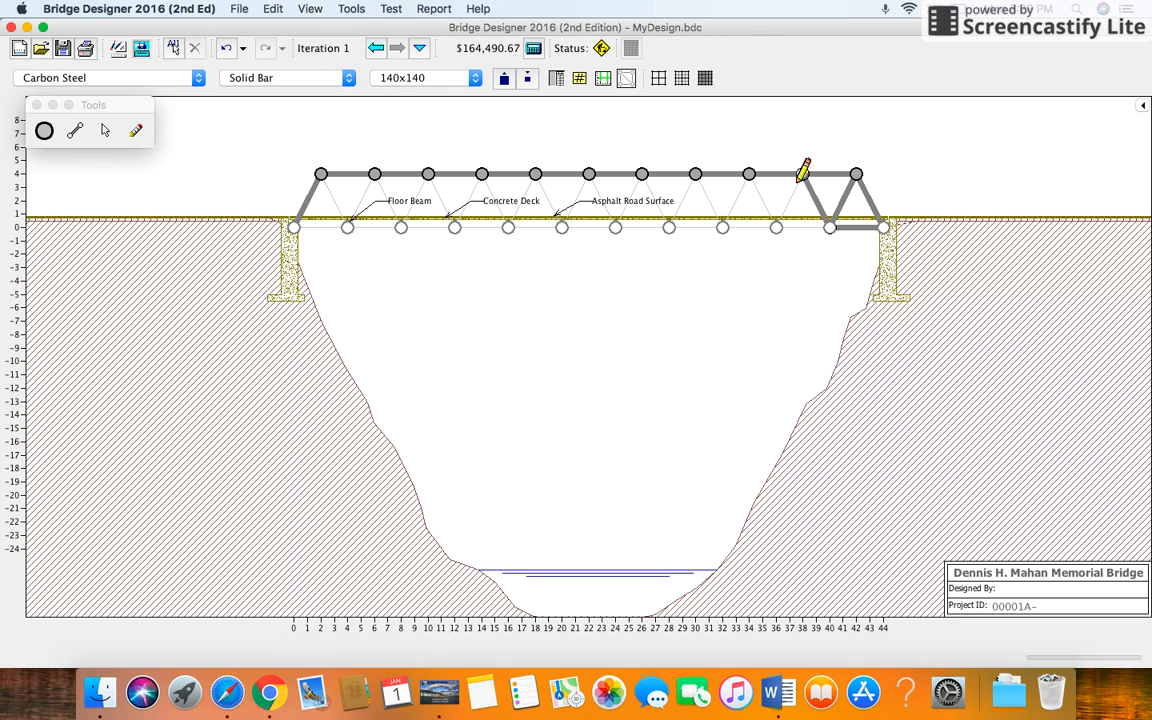
mouse_move(803, 175)
mouse_down()
mouse_move(776, 226)
mouse_move(749, 175)
mouse_up()
drag(749, 175, 722, 226)
drag(697, 177, 616, 226)
drag(580, 189, 320, 174)
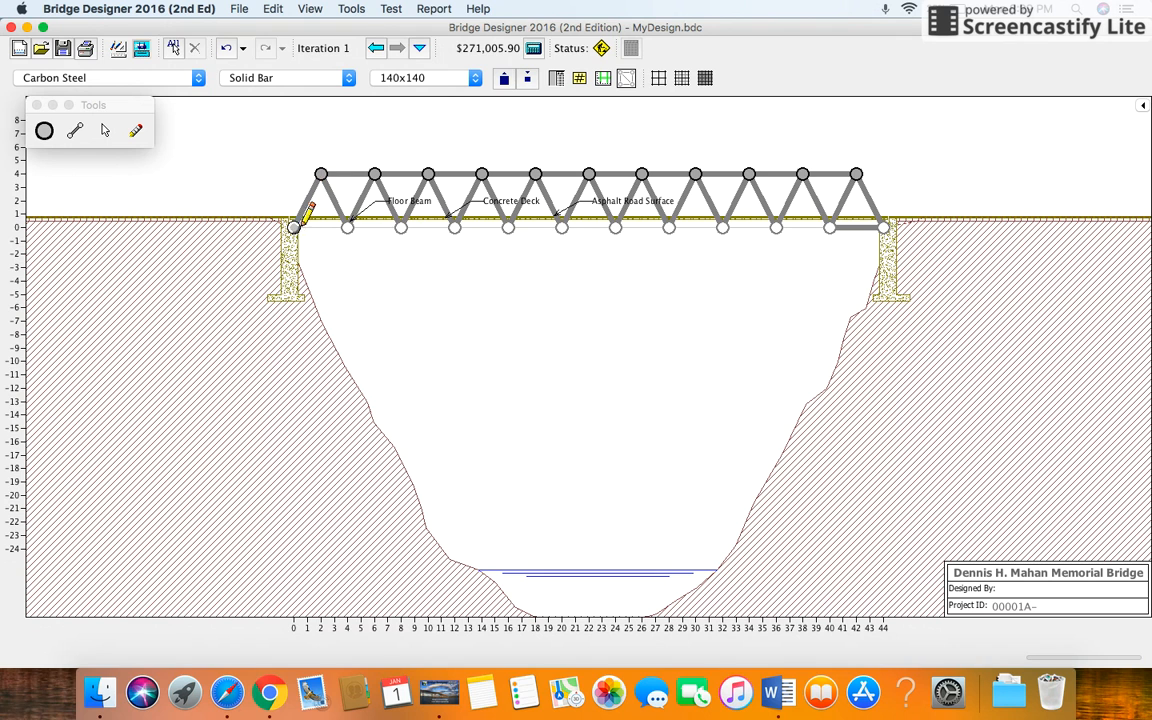
drag(293, 227, 615, 227)
drag(615, 227, 829, 227)
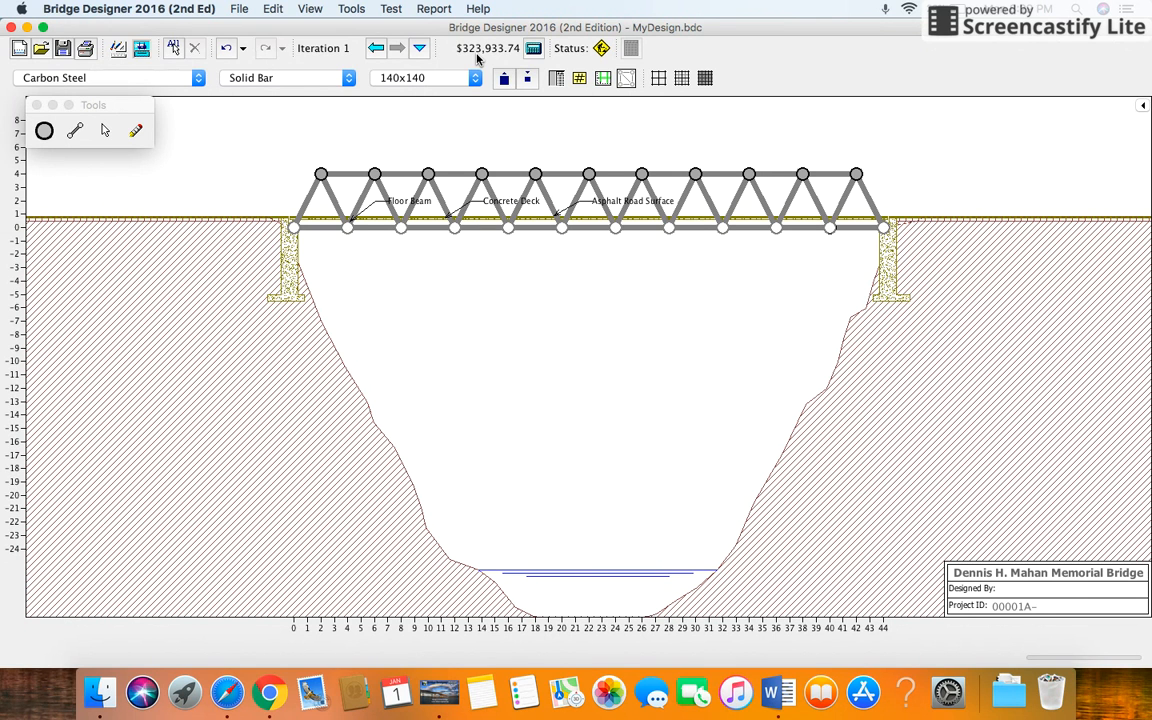
click(421, 80)
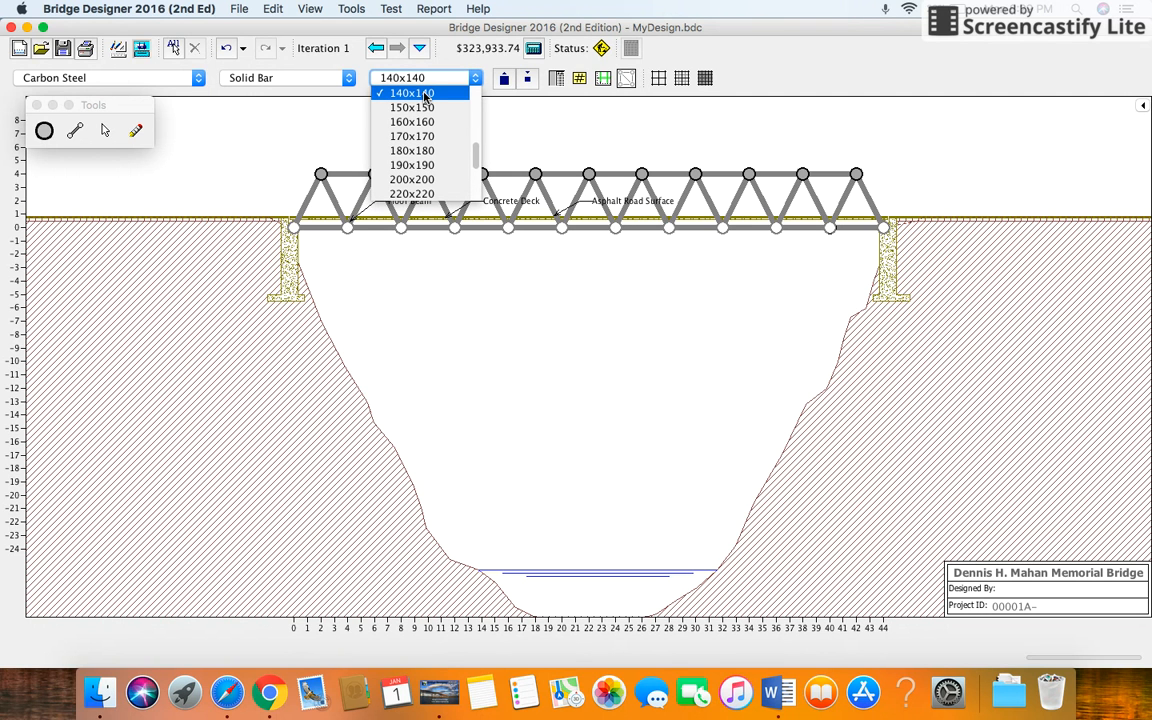
click(320, 84)
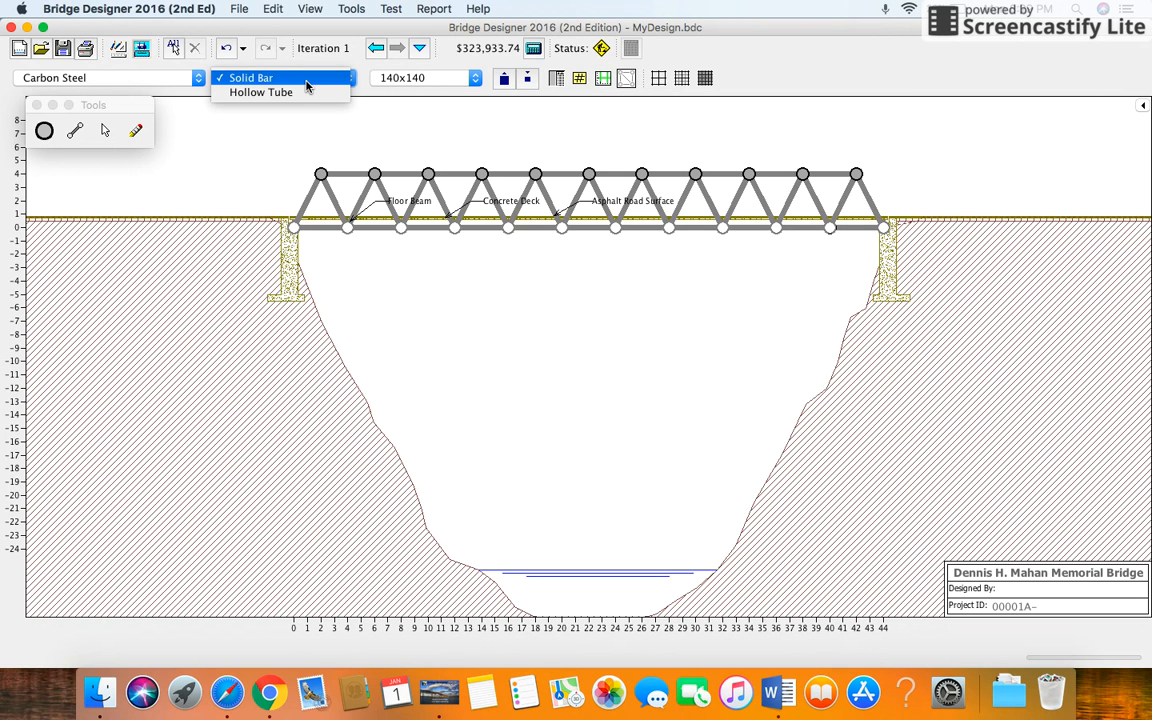
click(171, 77)
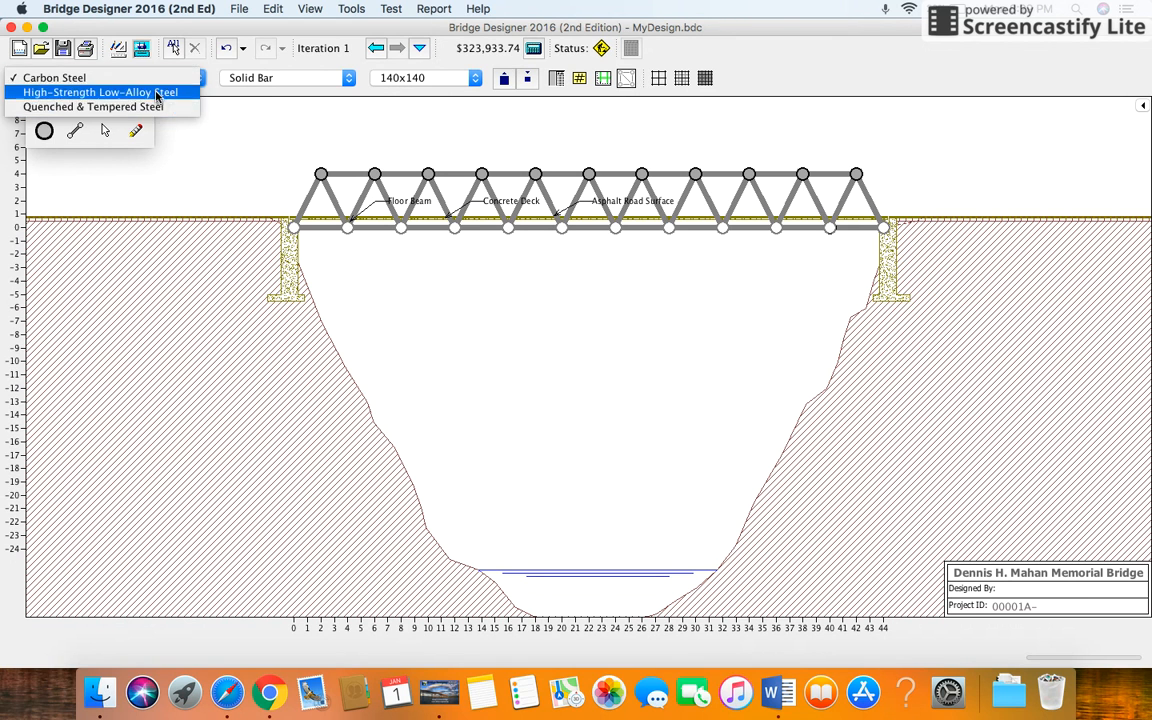
click(148, 80)
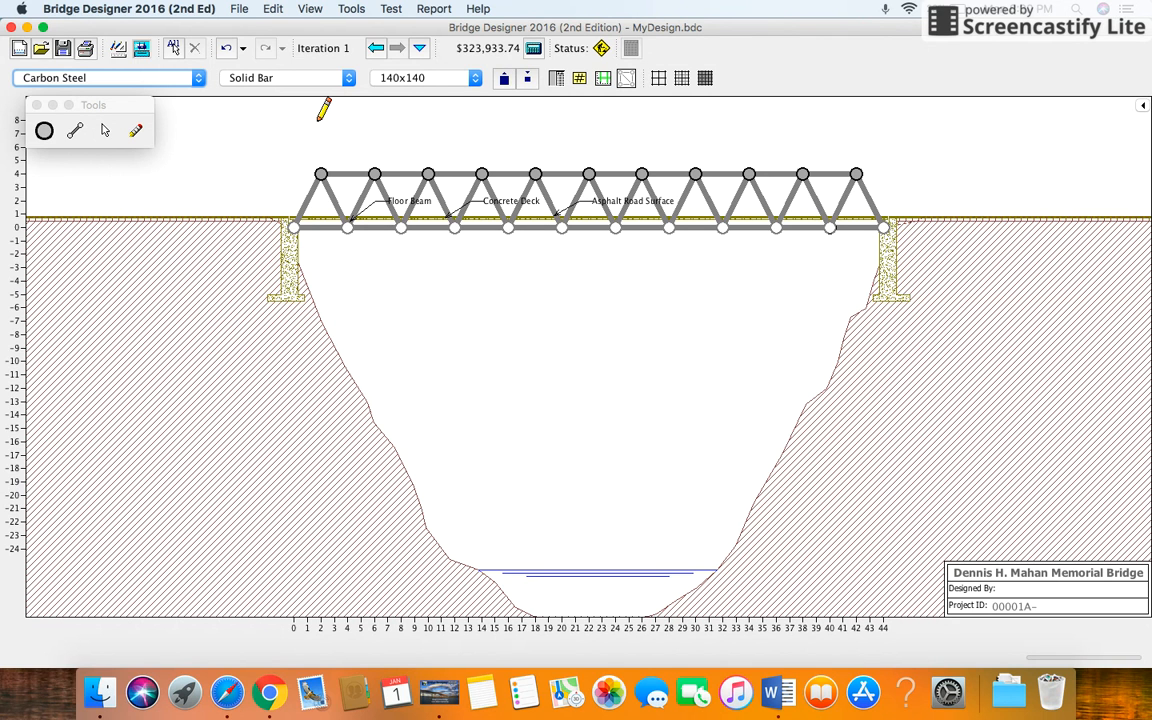
Select all truss members and increase their size to 200x200
click(104, 133)
key(super+a)
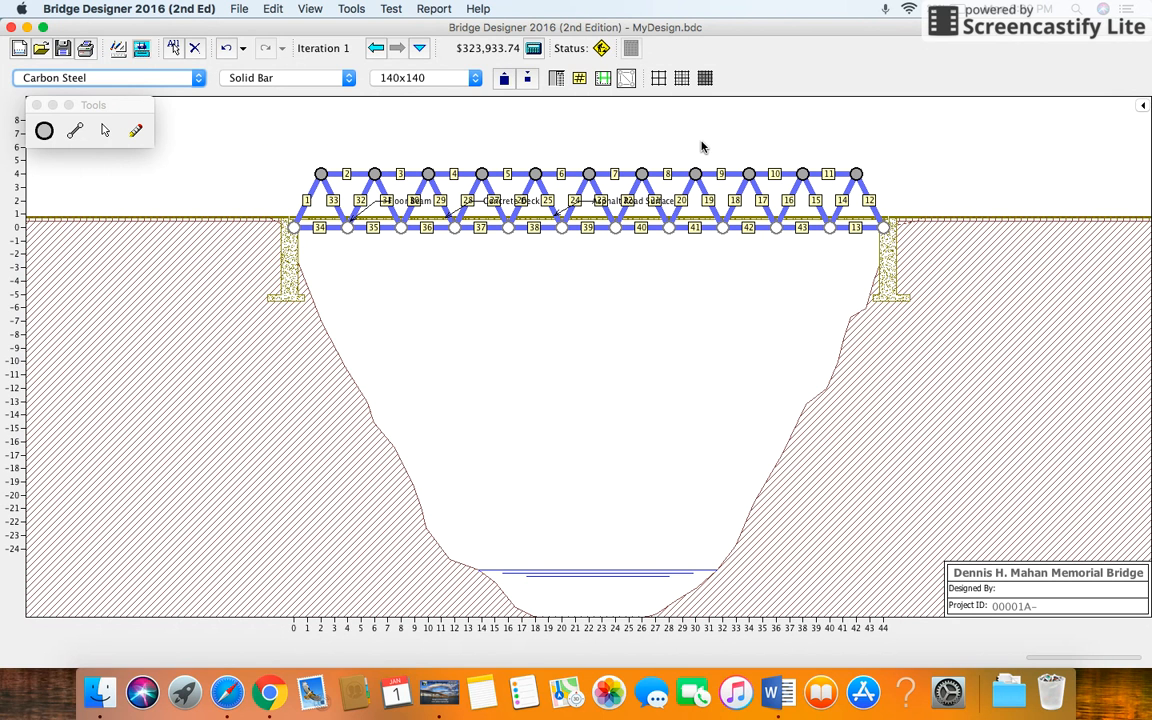
click(504, 79)
click(504, 79)
click(504, 79)
click(504, 79)
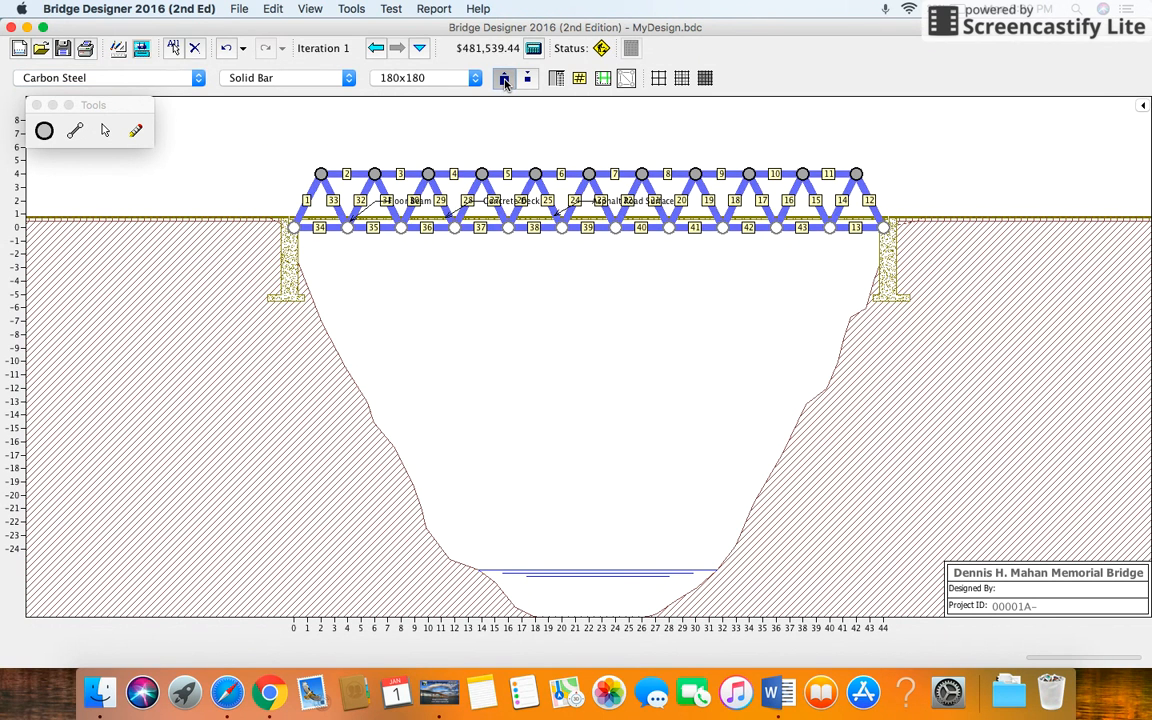
click(504, 79)
click(504, 79)
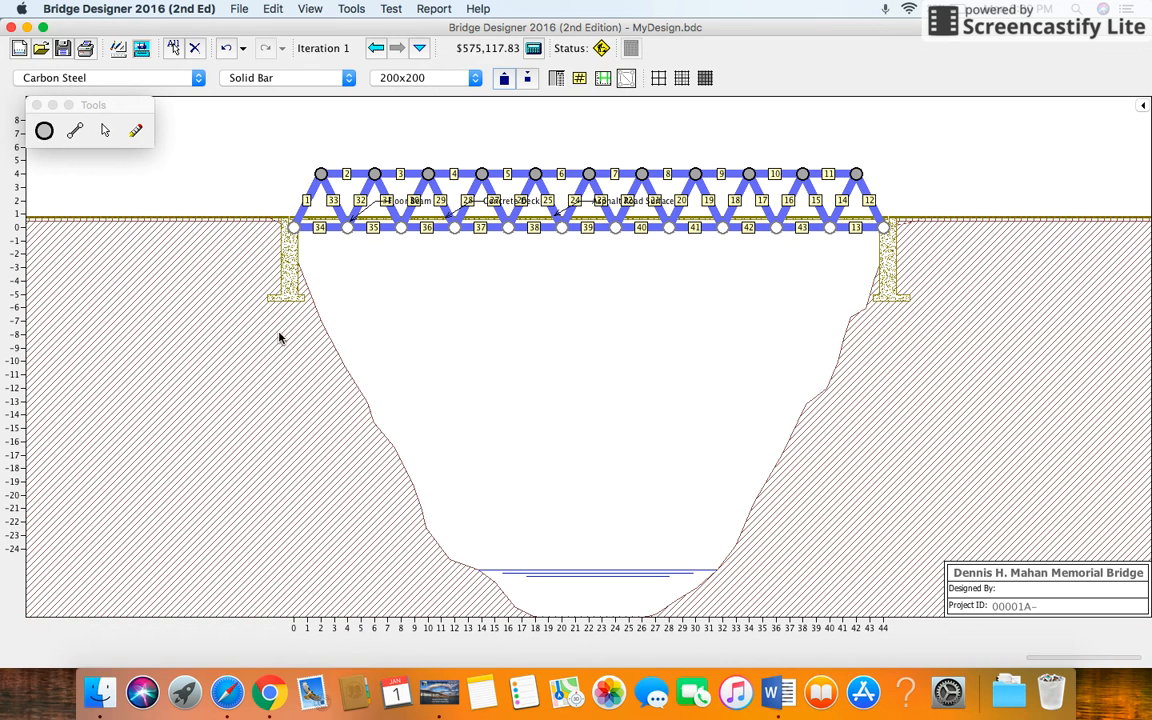
Run the load test on the bridge and pause the truck animation near midspan and again at the far end of the span
click(141, 50)
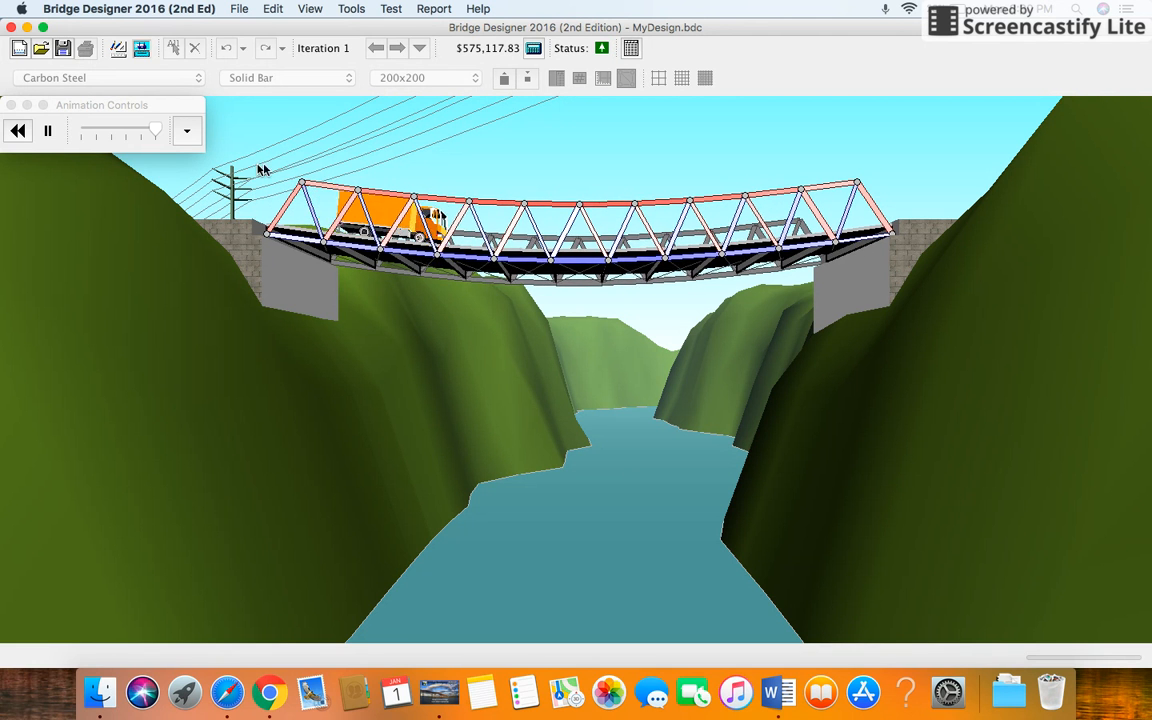
click(47, 131)
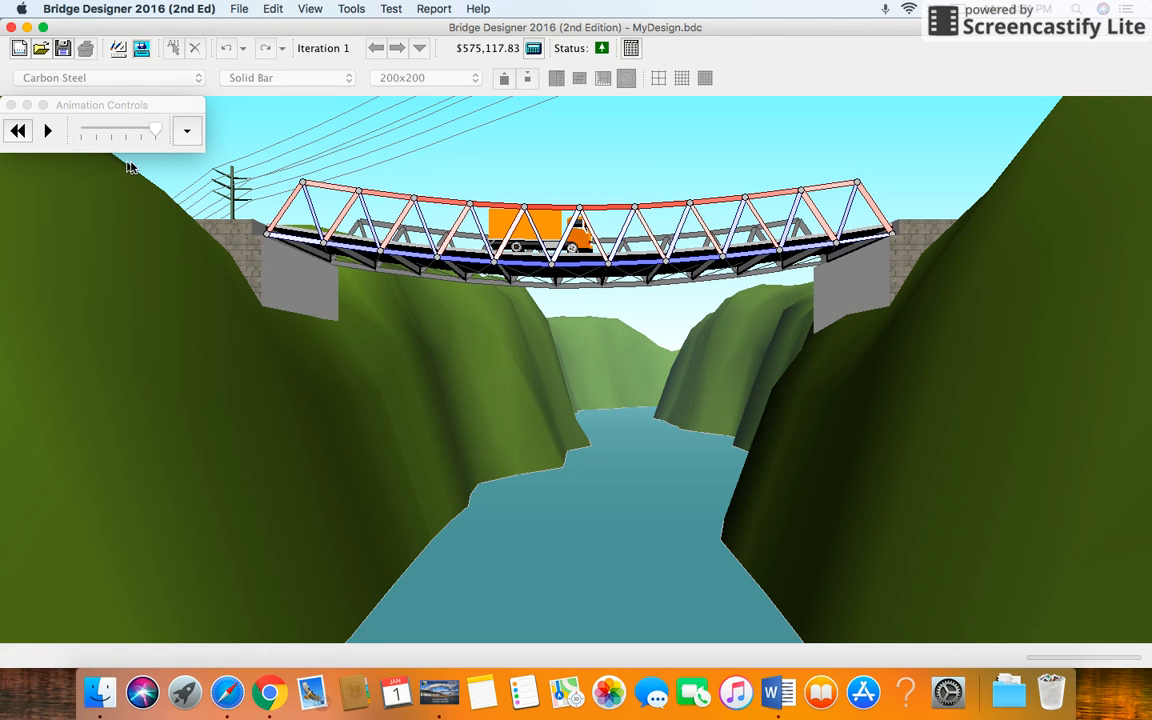
click(46, 132)
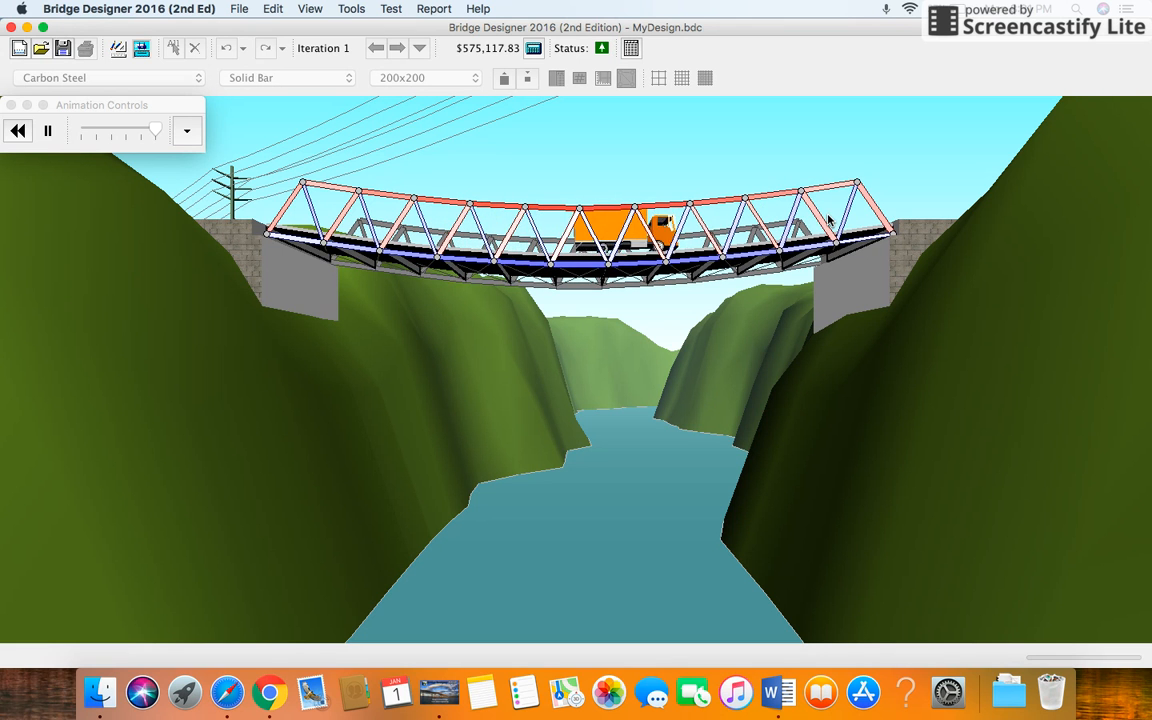
click(49, 133)
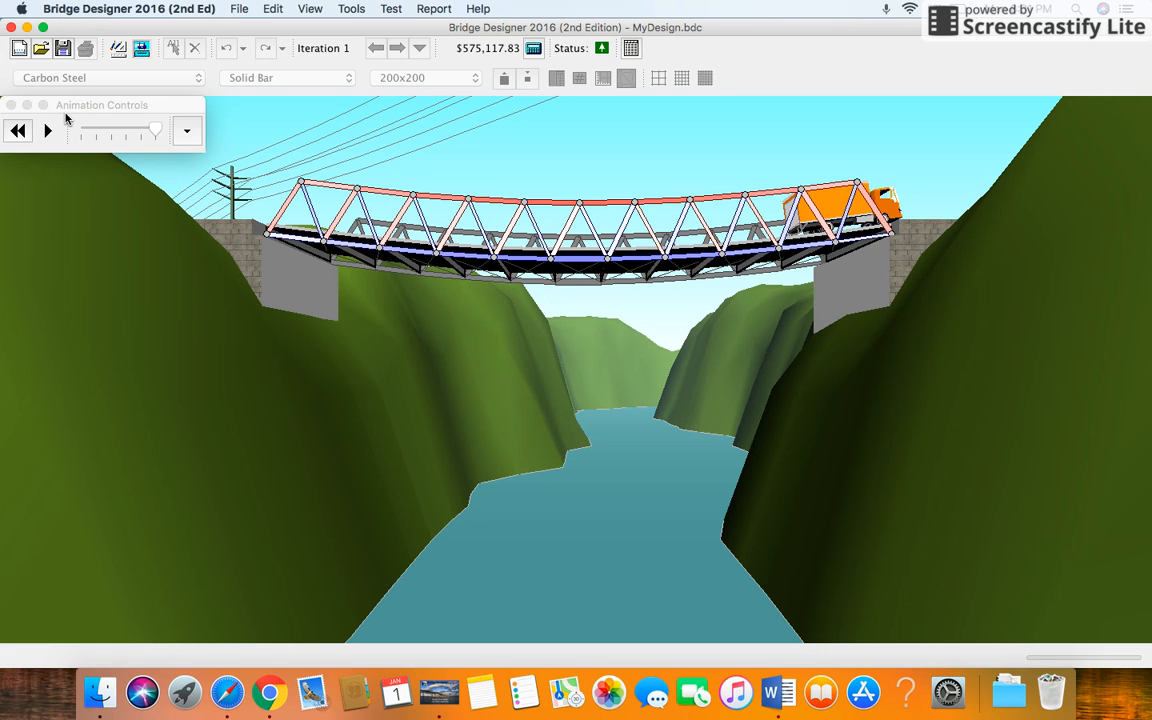